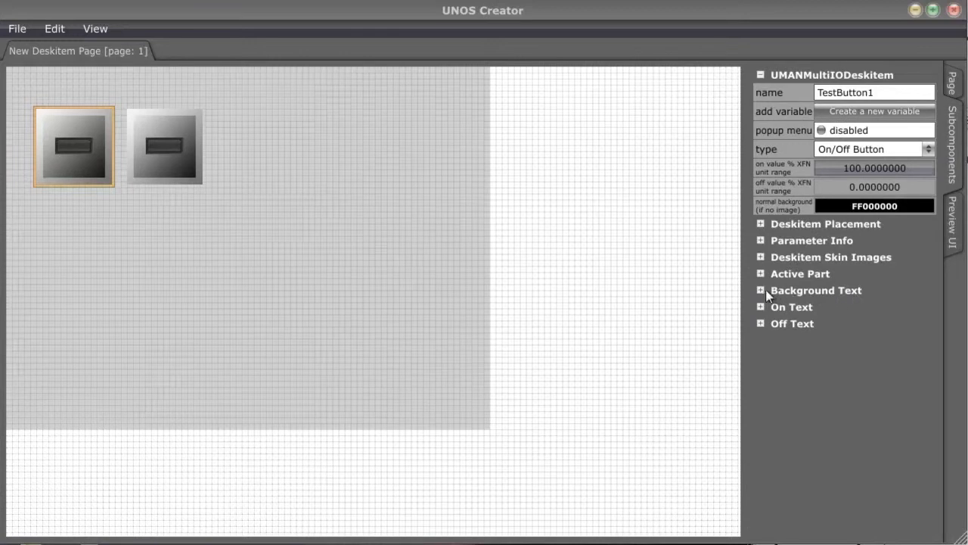
# - Examine the Background Text, On Text and Off Text settings of TestButton1
pyautogui.click(764, 290)
pyautogui.click(764, 290)
pyautogui.click(762, 308)
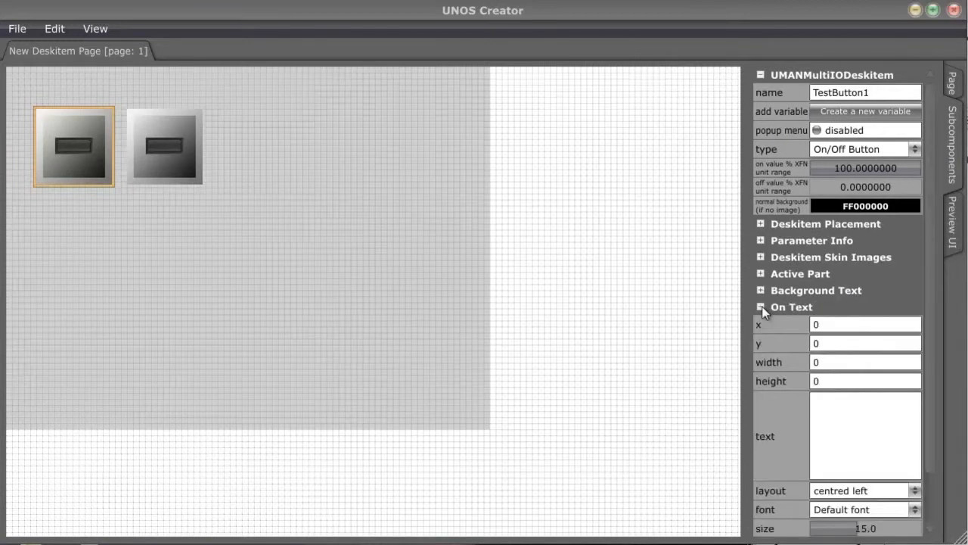
pyautogui.click(762, 308)
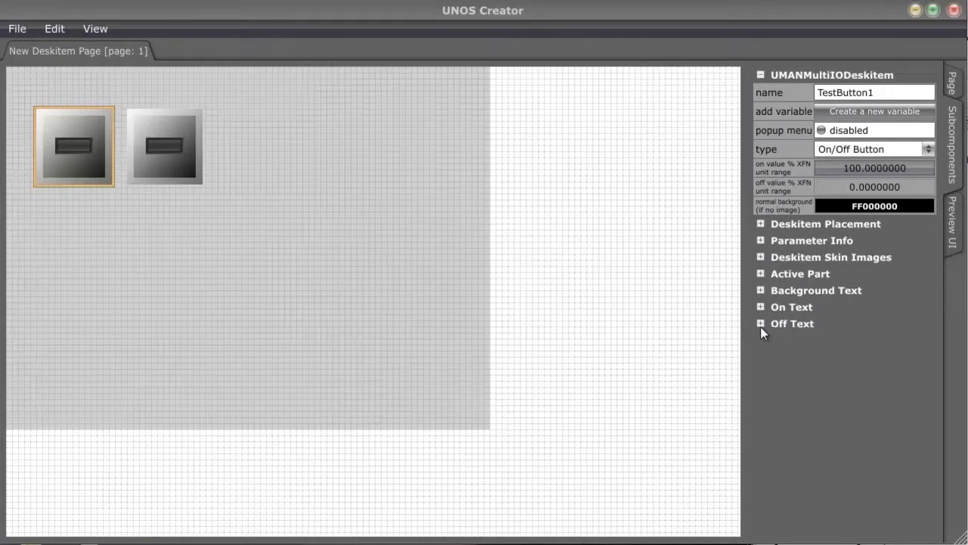
pyautogui.click(761, 325)
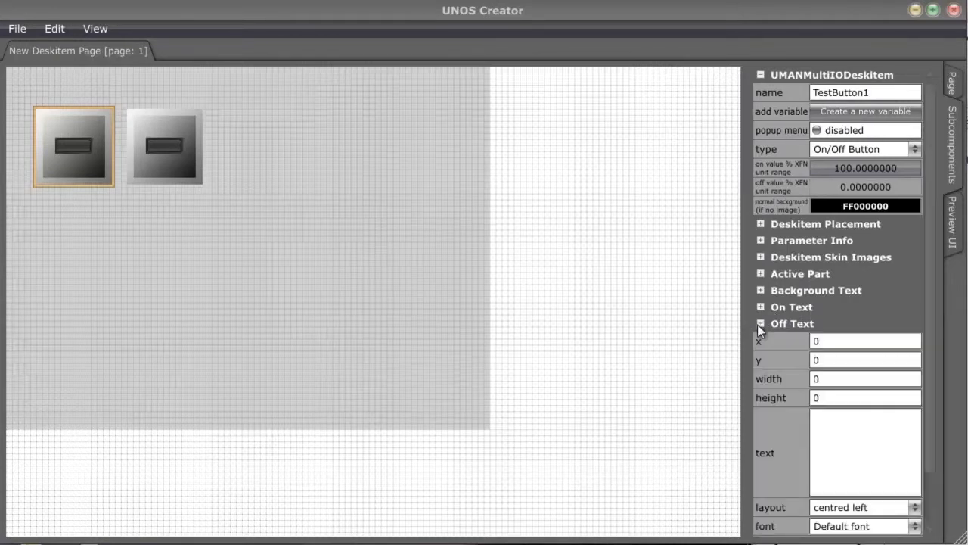
pyautogui.click(760, 325)
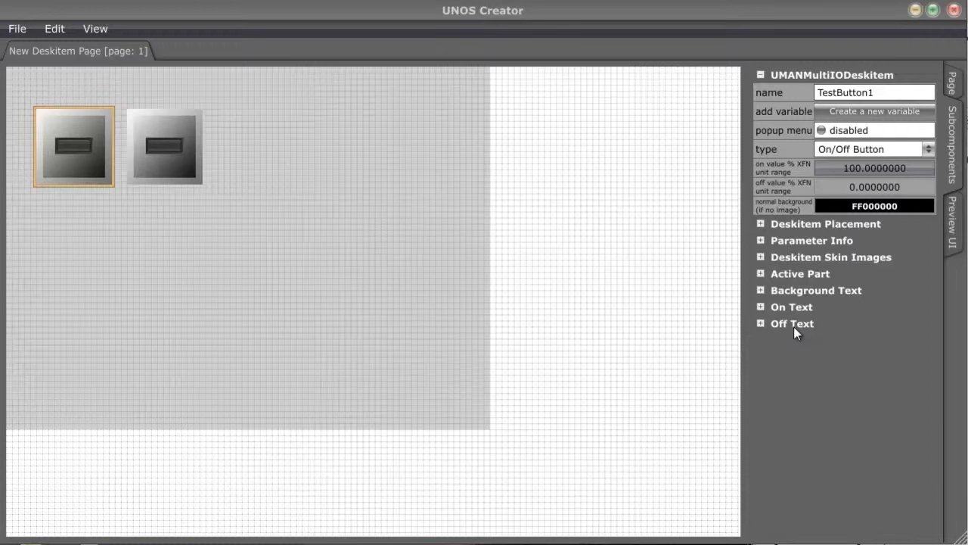
# - Add the background text "Channel 1" to TestButton1 with a width of 80 and a height of 20
pyautogui.click(761, 290)
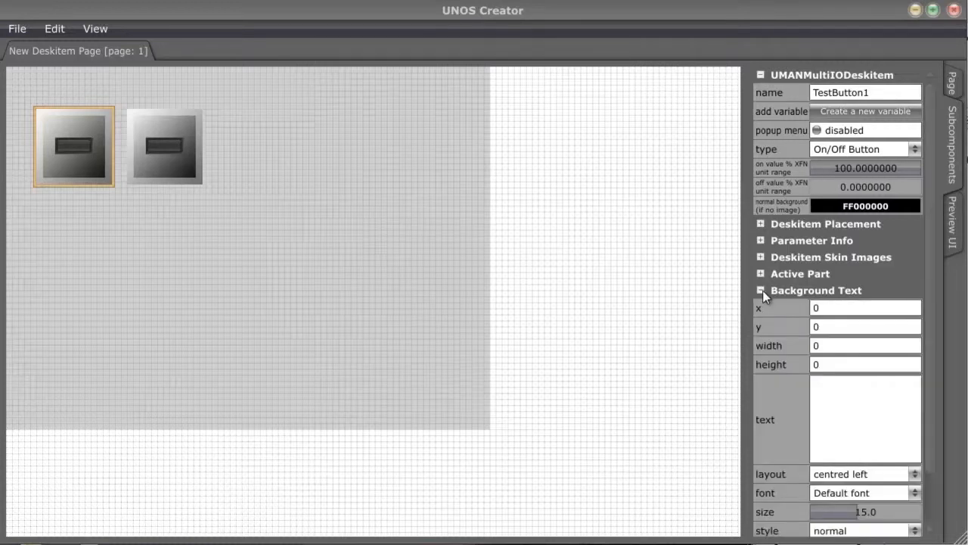
pyautogui.click(843, 426)
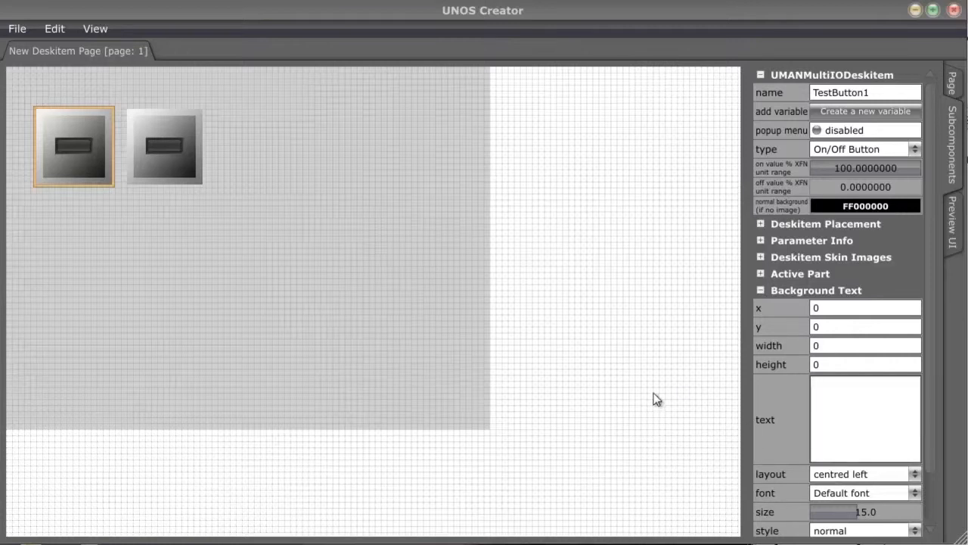
pyautogui.write('Channel 1')
pyautogui.click(837, 345)
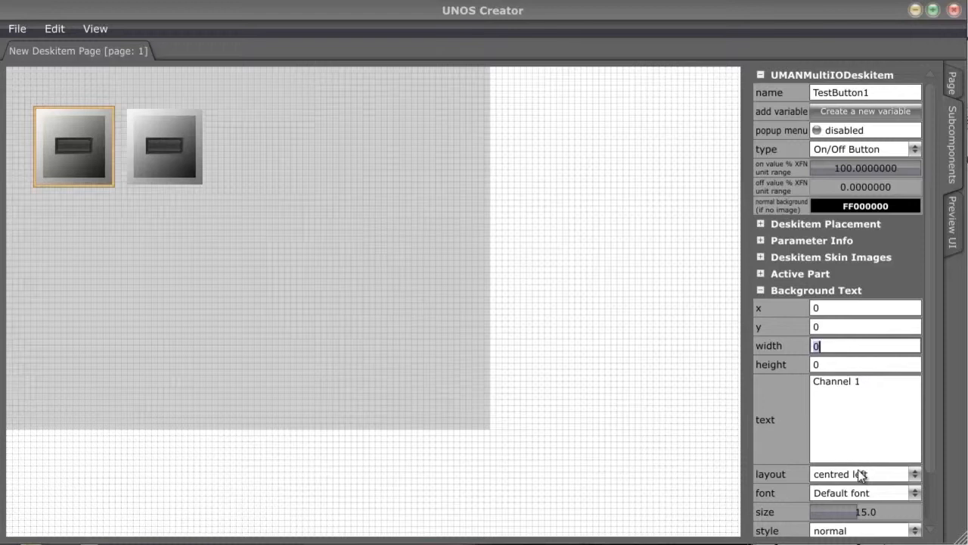
pyautogui.write('80')
pyautogui.click(827, 366)
pyautogui.press('BackSpace')
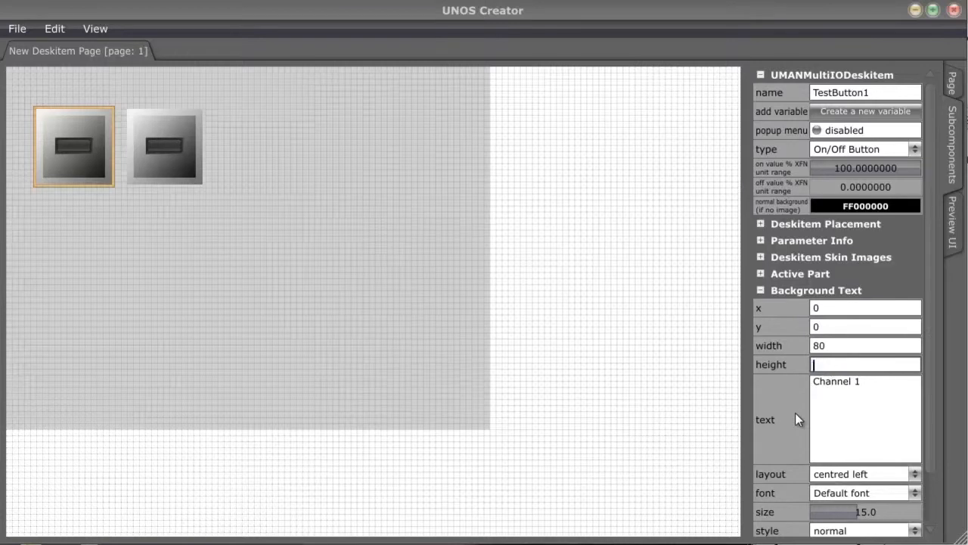
pyautogui.write('20')
pyautogui.press('Return')
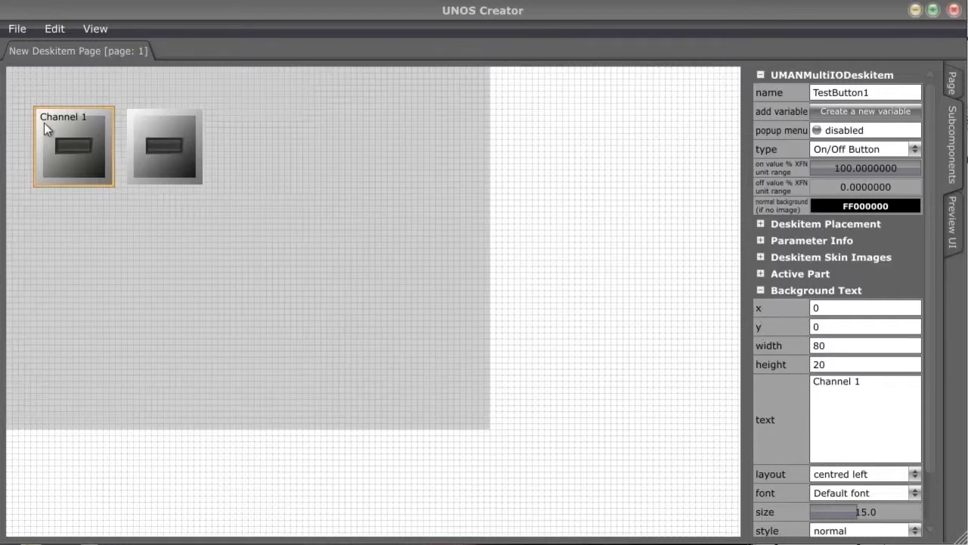
# - Position TestButton1's background text at x 12 and y 70
pyautogui.click(828, 308)
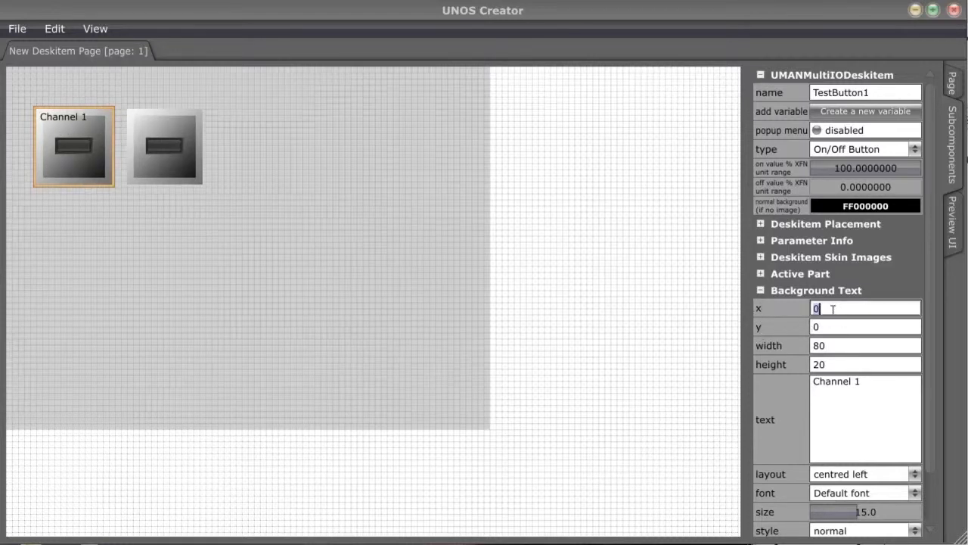
pyautogui.press('BackSpace')
pyautogui.write('12')
pyautogui.click(816, 326)
pyautogui.press('BackSpace')
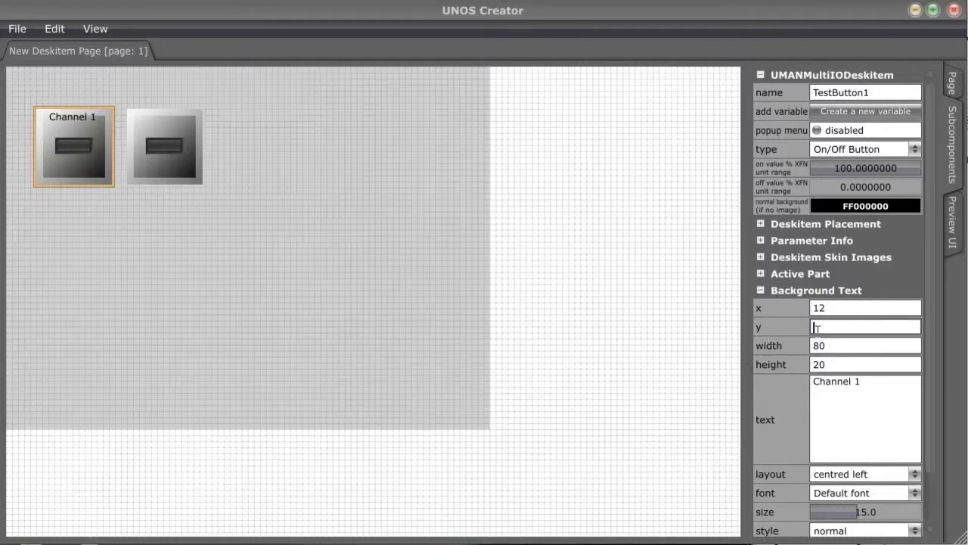
pyautogui.write('78')
pyautogui.press('BackSpace')
pyautogui.write('0')
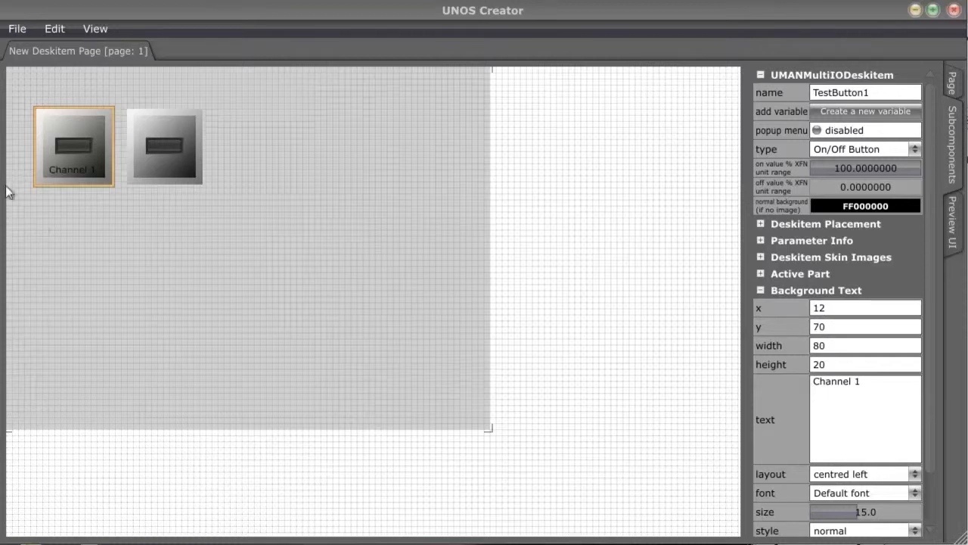
# - Change the colour of the "Channel 1" background text to the near-white swatch FFF0FFFF
pyautogui.scroll(-1, 929, 405)
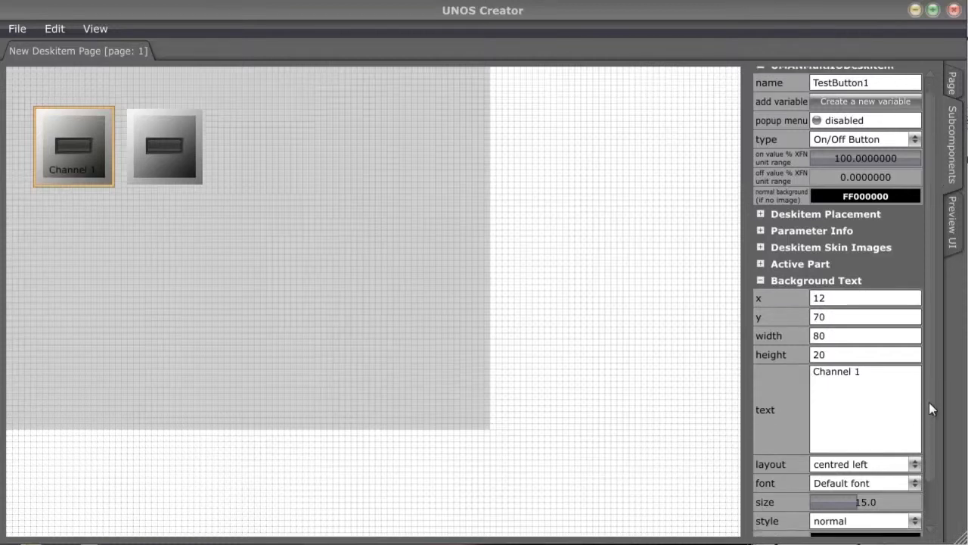
pyautogui.moveTo(930, 403); pyautogui.dragTo(931, 450)
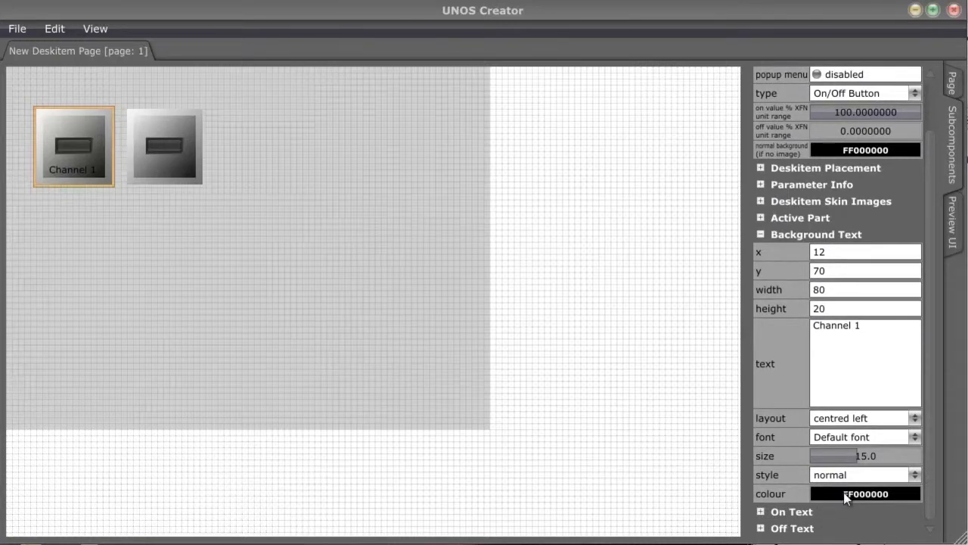
pyautogui.click(862, 494)
pyautogui.rightClick(859, 436)
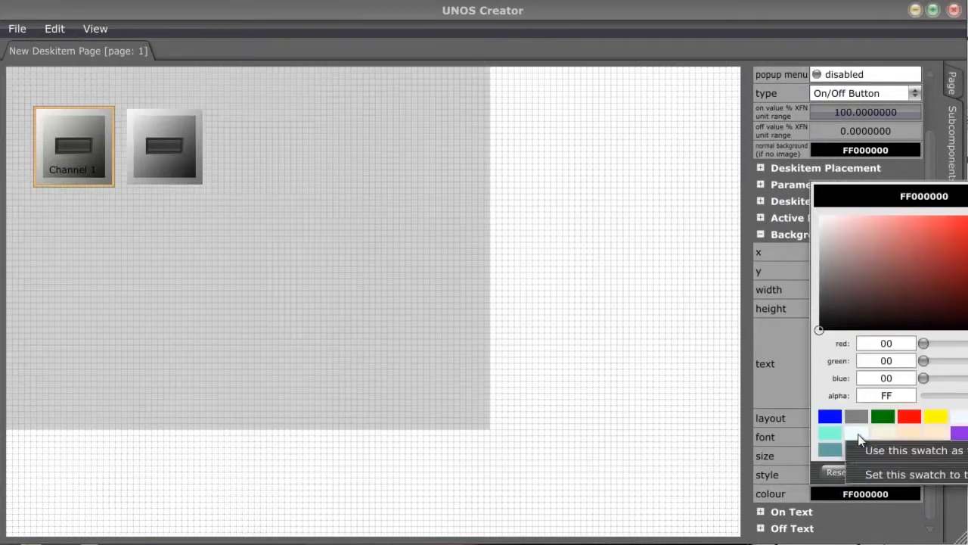
pyautogui.click(872, 451)
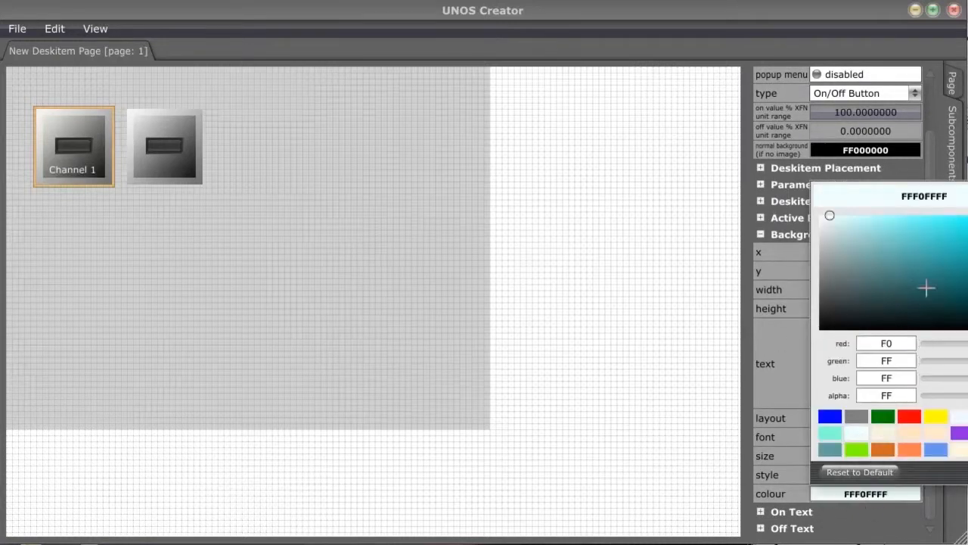
pyautogui.click(579, 240)
# - Try the Arial font on TestButton1's background text and return it to Default font
pyautogui.click(80, 133)
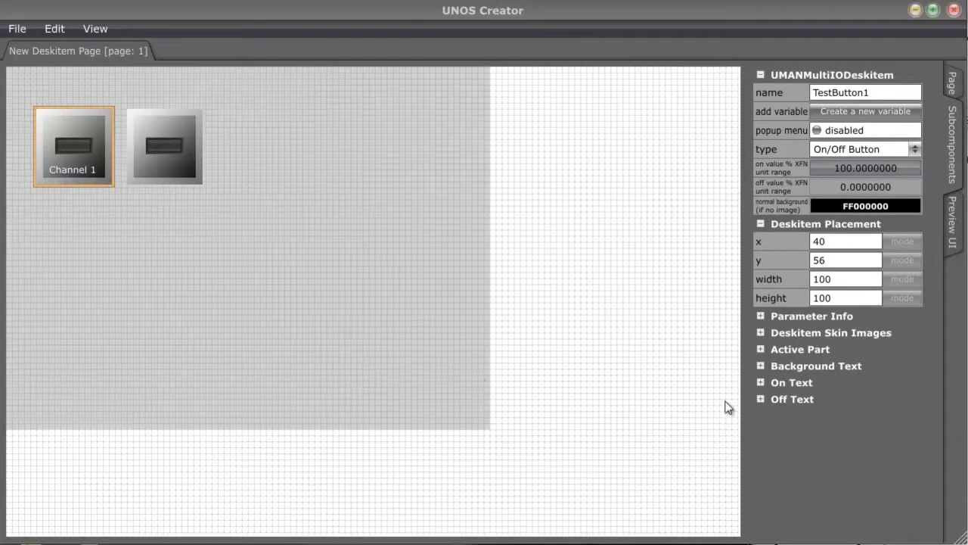
pyautogui.click(761, 366)
pyautogui.scroll(-4, 932, 303)
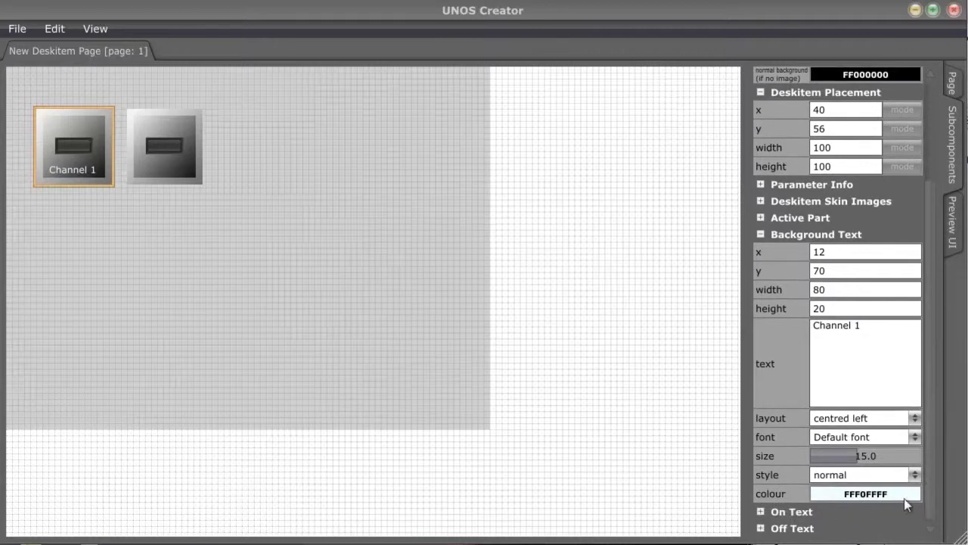
pyautogui.click(915, 438)
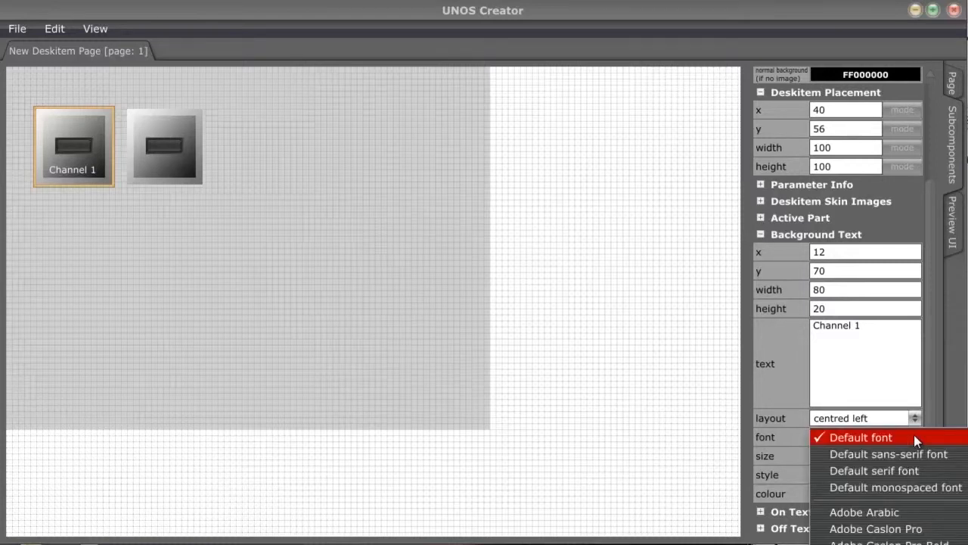
pyautogui.scroll(-6, 885, 454)
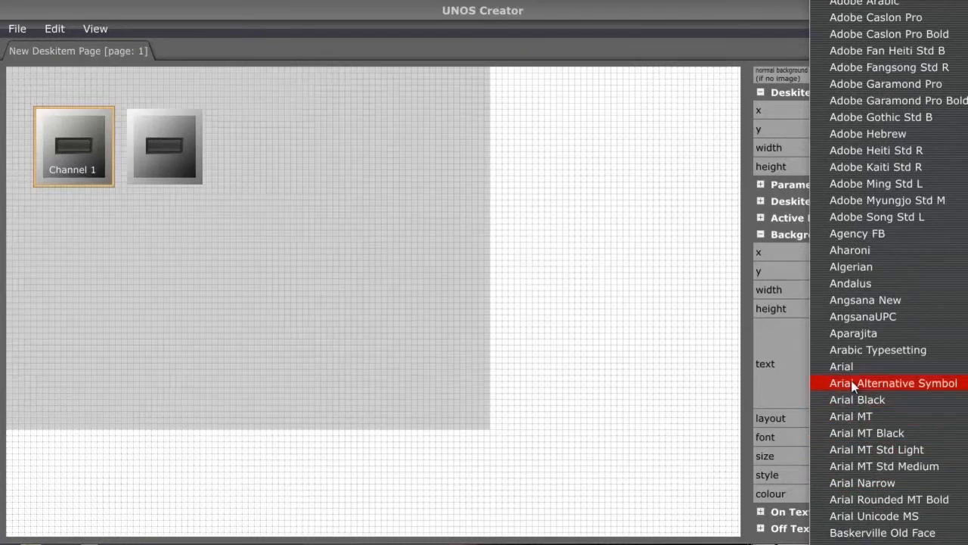
pyautogui.click(837, 363)
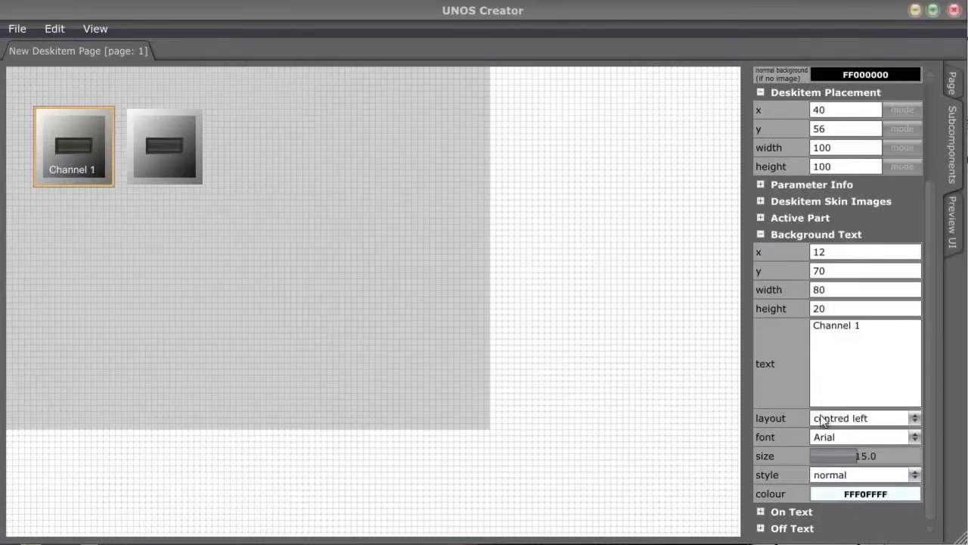
pyautogui.click(915, 437)
pyautogui.scroll(-3, 900, 490)
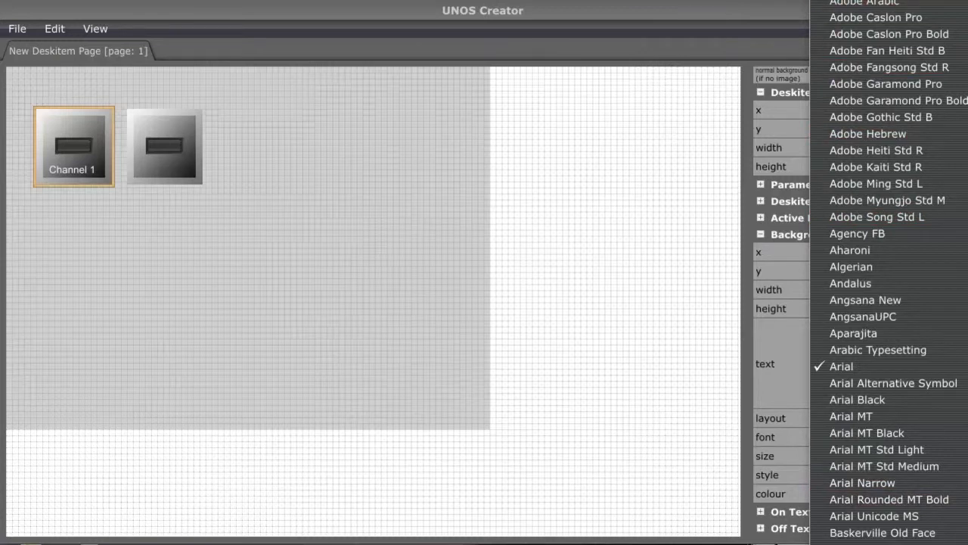
pyautogui.click(897, 1)
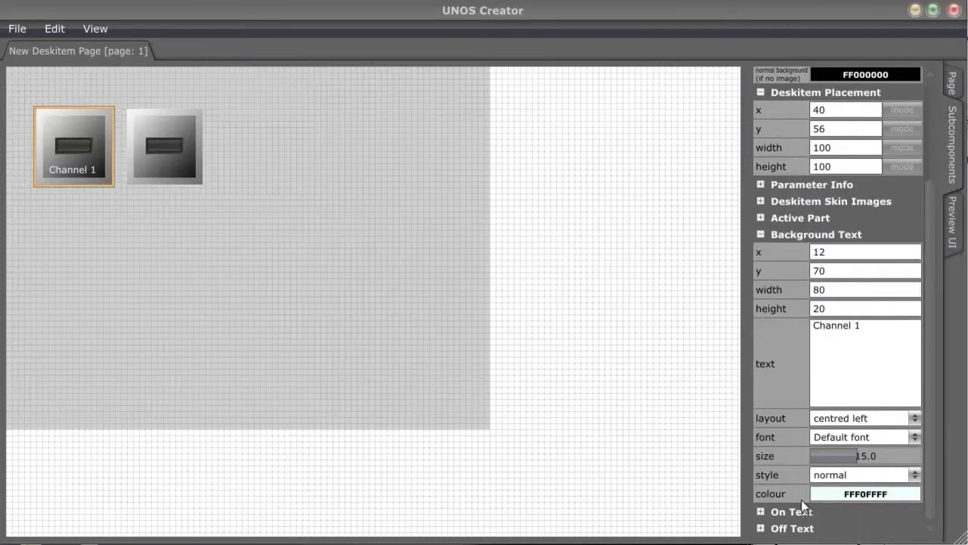
# - Set TestButton1's On Text to "ChON" with a width of 80 and a height of 20
pyautogui.click(759, 235)
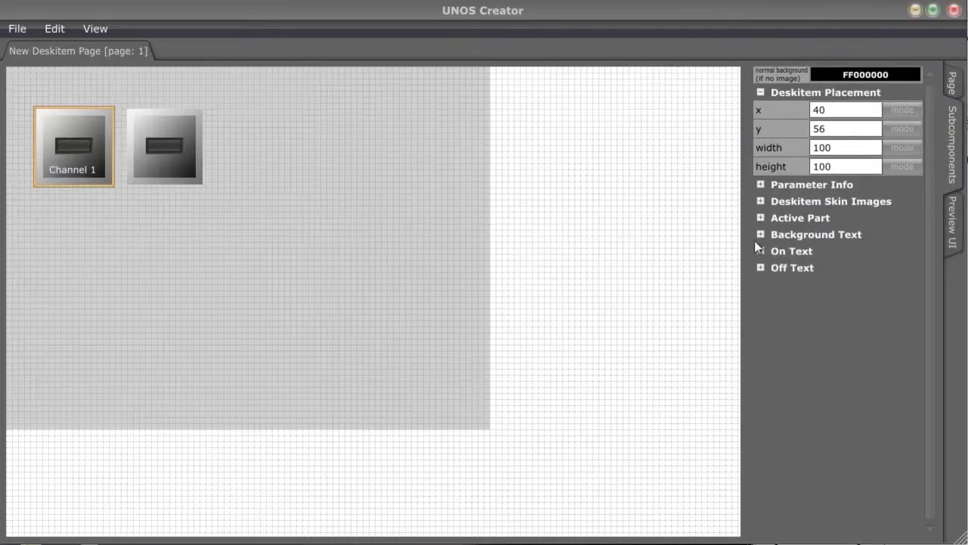
pyautogui.click(761, 252)
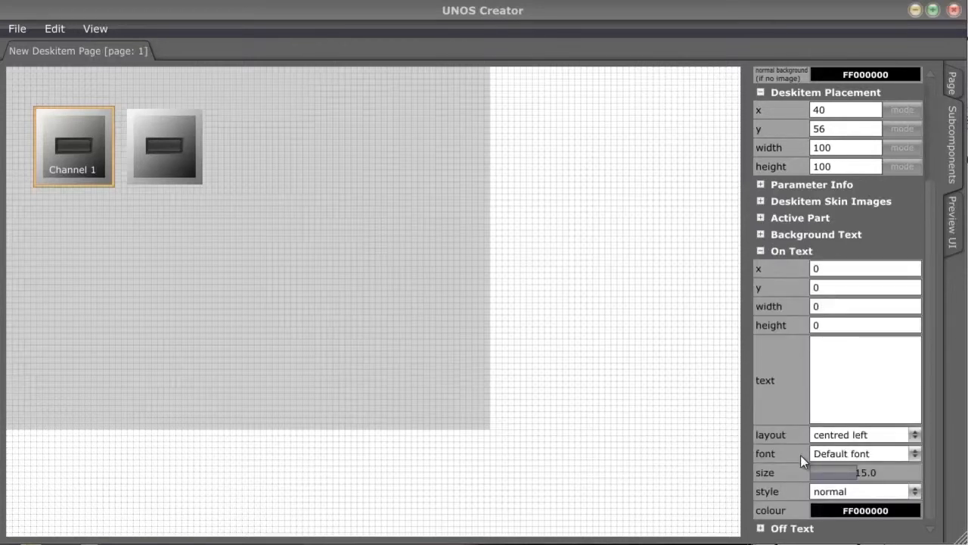
pyautogui.click(867, 382)
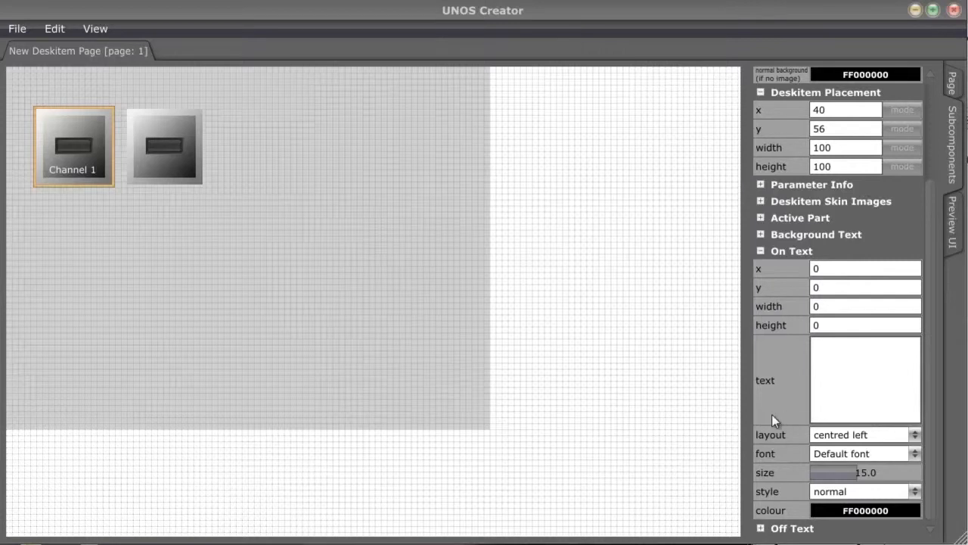
pyautogui.write('ChON')
pyautogui.click(817, 306)
pyautogui.press('BackSpace')
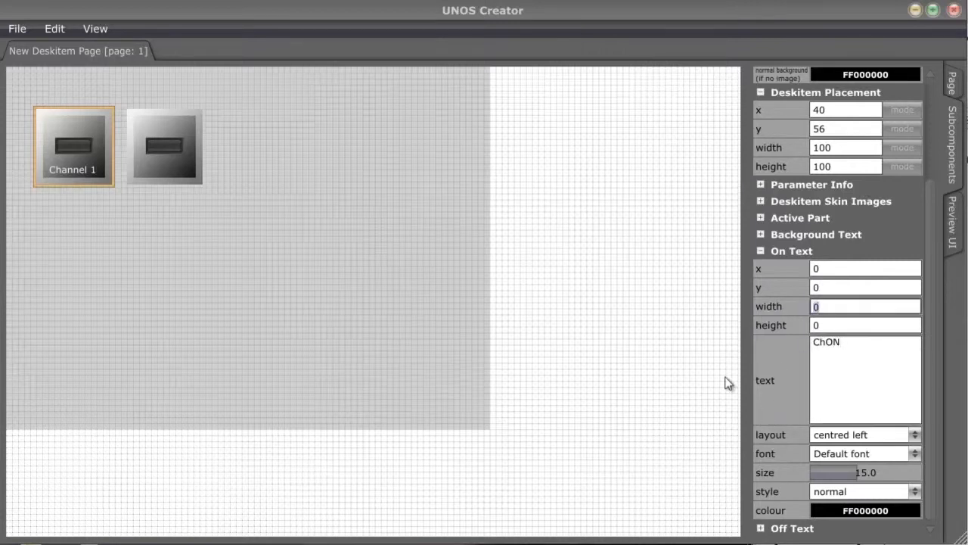
pyautogui.write('80')
pyautogui.press('Tab')
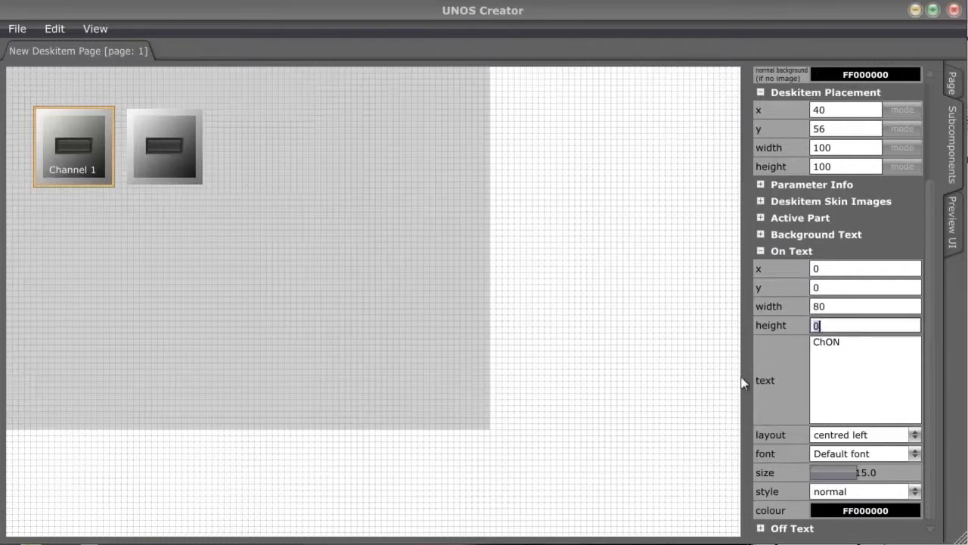
pyautogui.press('BackSpace')
pyautogui.write('20')
pyautogui.press('Return')
# - Position TestButton1's On Text at x 24 and y 38
pyautogui.click(847, 269)
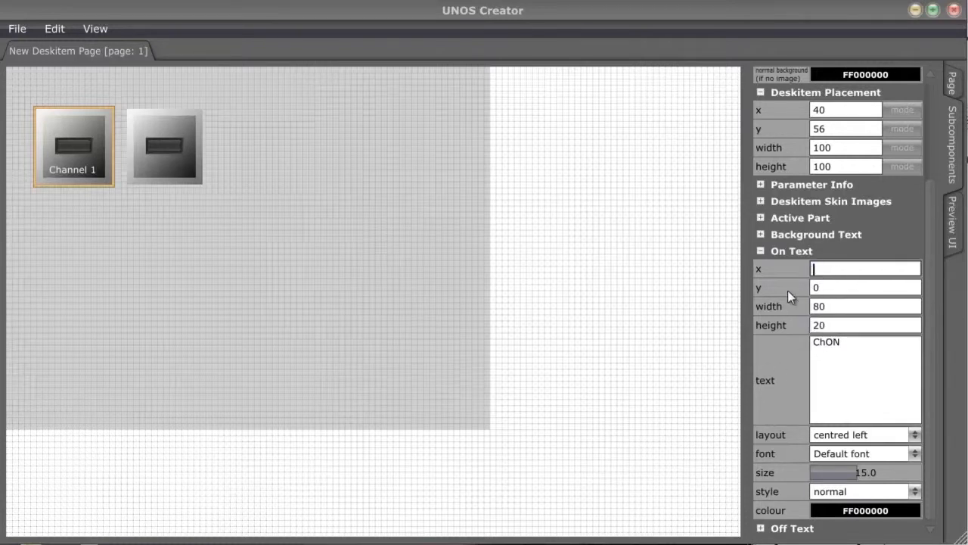
pyautogui.press('BackSpace')
pyautogui.write('24')
pyautogui.click(845, 288)
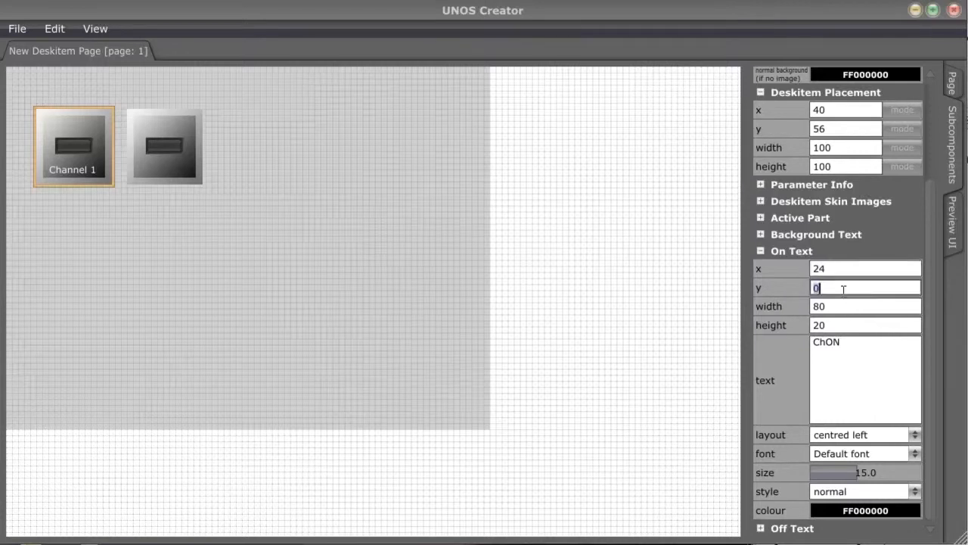
pyautogui.press('BackSpace')
pyautogui.write('38')
pyautogui.press('Return')
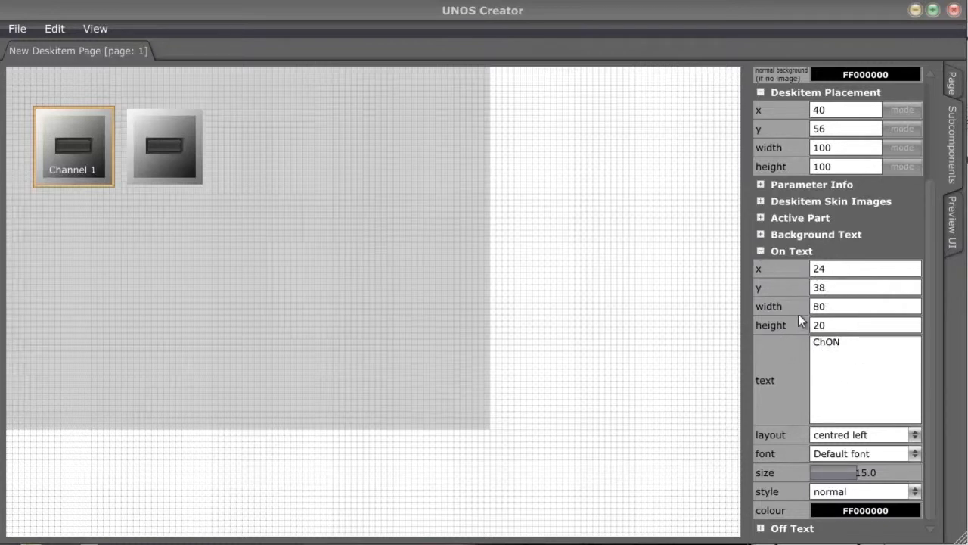
# - Change the On Text colour of TestButton1 to the near-white swatch FFF0FFFF
pyautogui.click(856, 512)
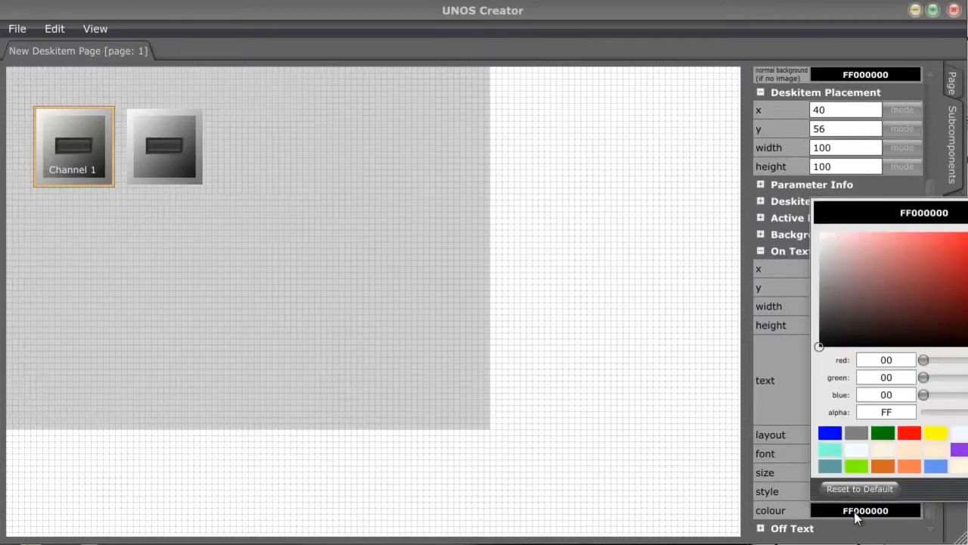
pyautogui.rightClick(856, 450)
pyautogui.click(860, 467)
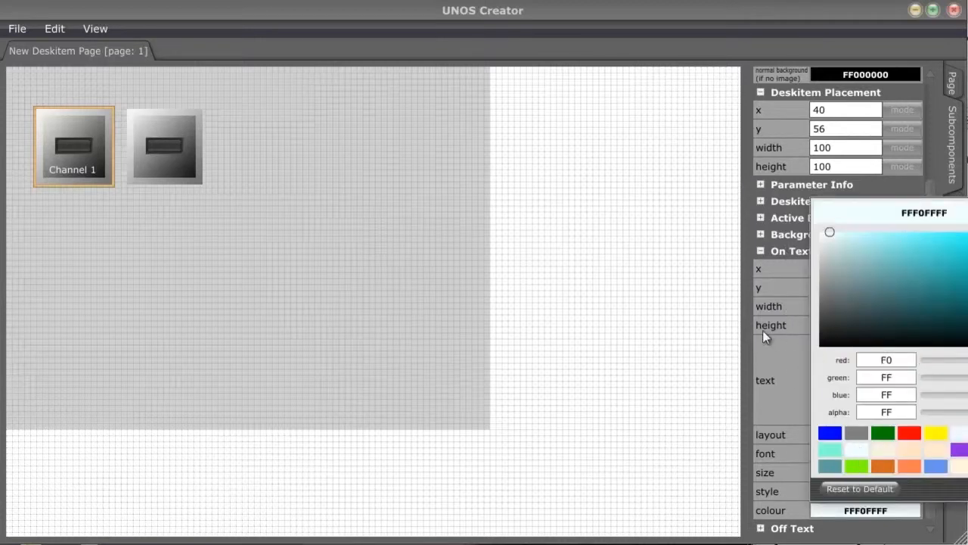
pyautogui.click(723, 333)
# - Set TestButton1's Off Text to "ChOFF" with a width of 80 and a height of 20
pyautogui.click(80, 151)
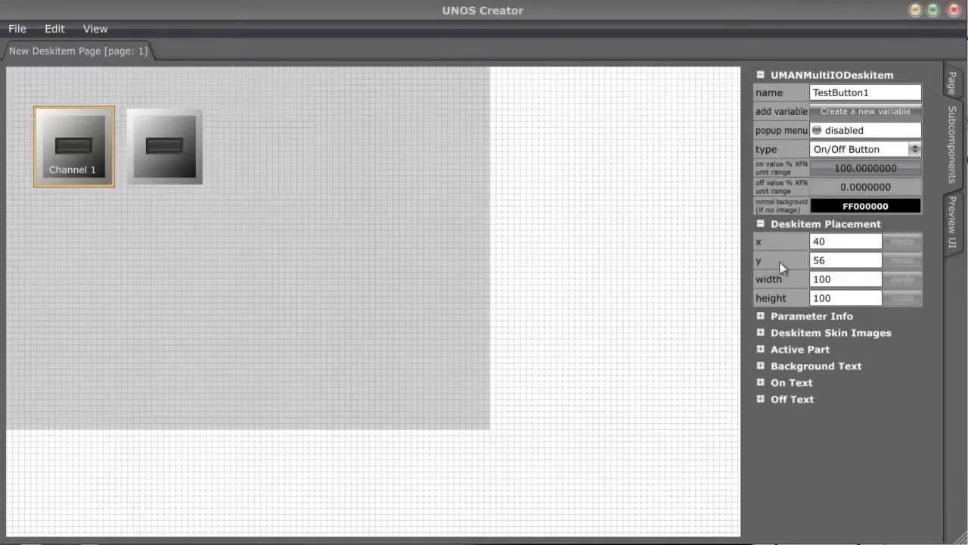
pyautogui.click(761, 400)
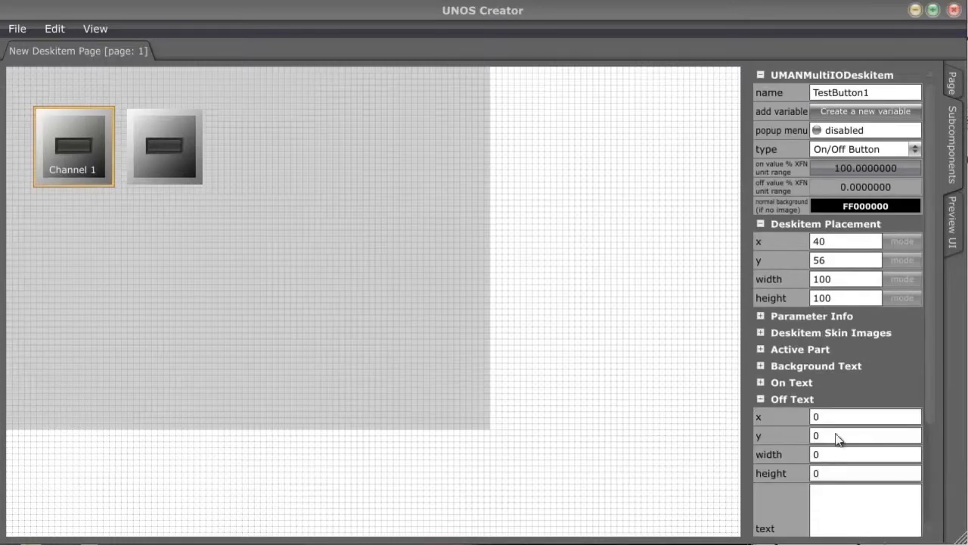
pyautogui.click(822, 502)
pyautogui.write('ChOFF')
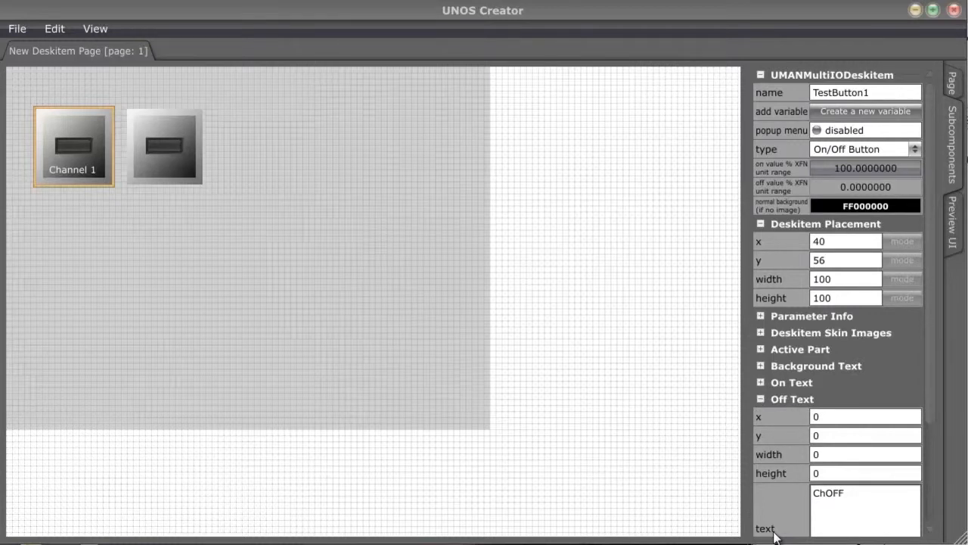
pyautogui.click(837, 454)
pyautogui.press('BackSpace')
pyautogui.write('80')
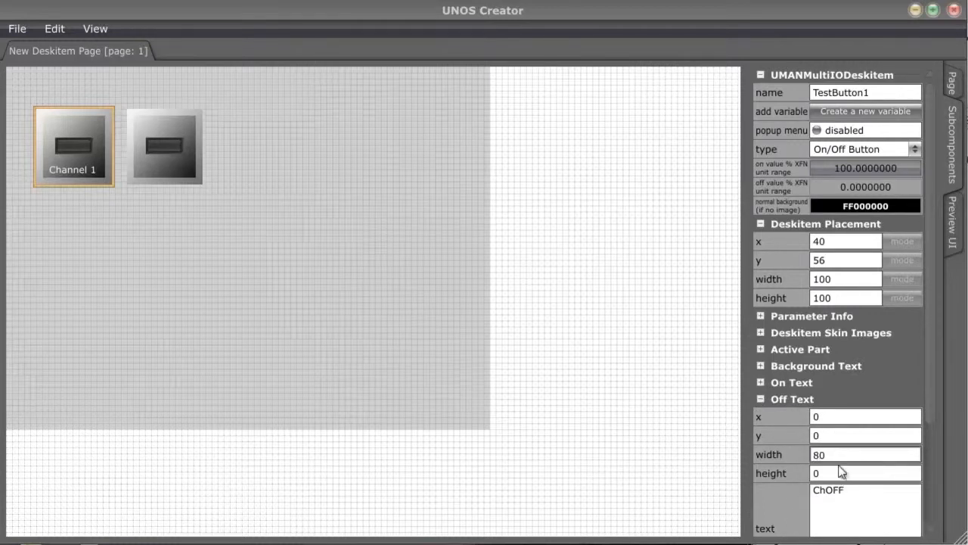
pyautogui.click(827, 473)
pyautogui.press('BackSpace')
pyautogui.write('20')
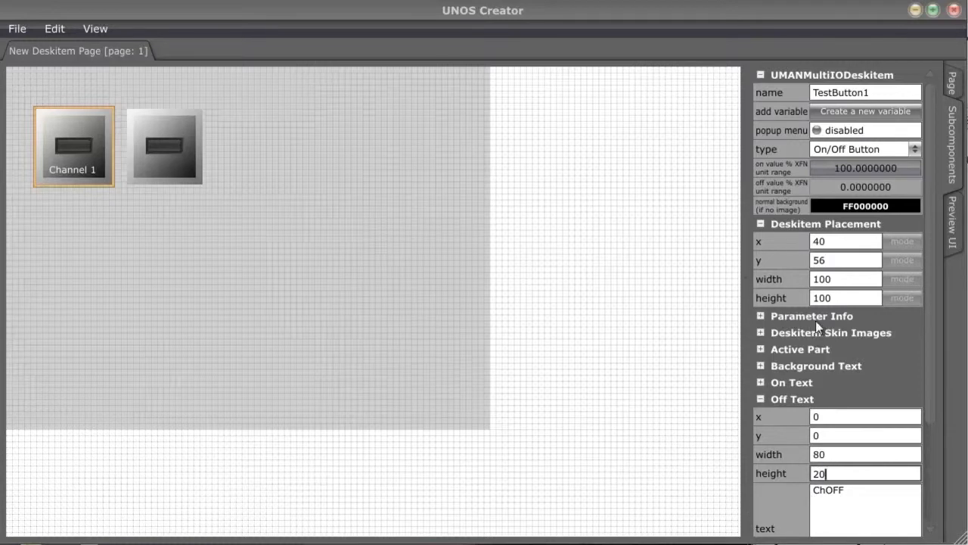
# - Position TestButton1's Off Text at x 23 and y 38
pyautogui.click(832, 417)
pyautogui.press('BackSpace')
pyautogui.write('23')
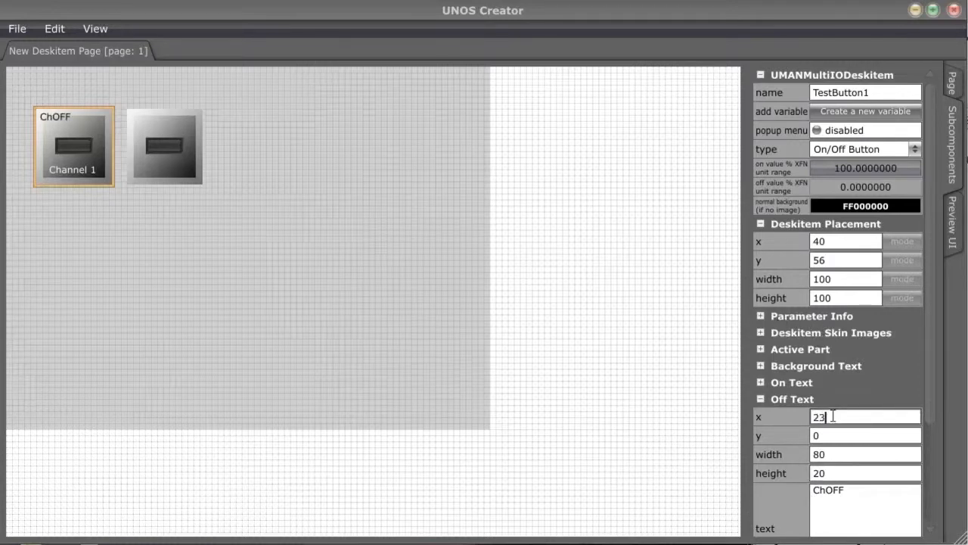
pyautogui.click(827, 436)
pyautogui.press('BackSpace')
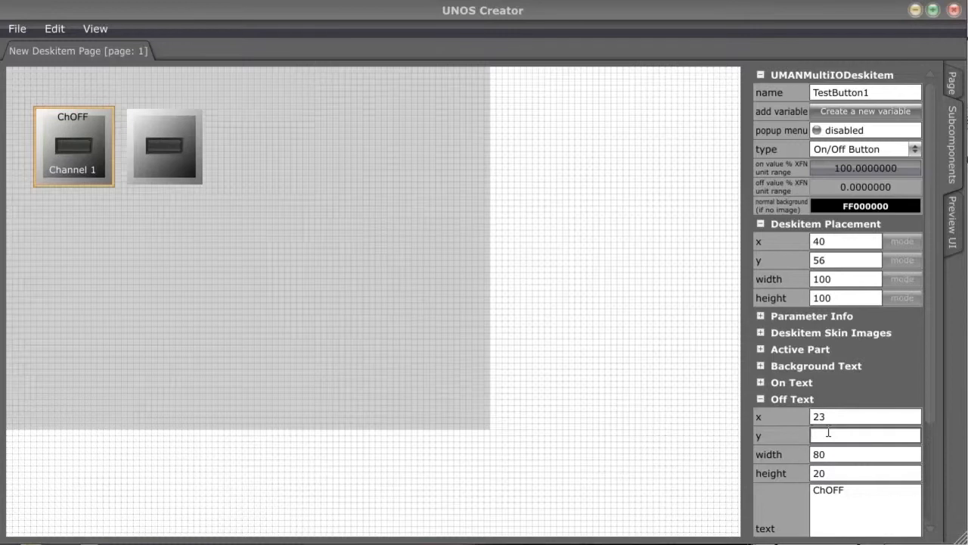
pyautogui.write('38')
pyautogui.press('Return')
# - Change the Off Text colour of TestButton1 to the near-white swatch FFF0FFFF
pyautogui.scroll(-1, 932, 400)
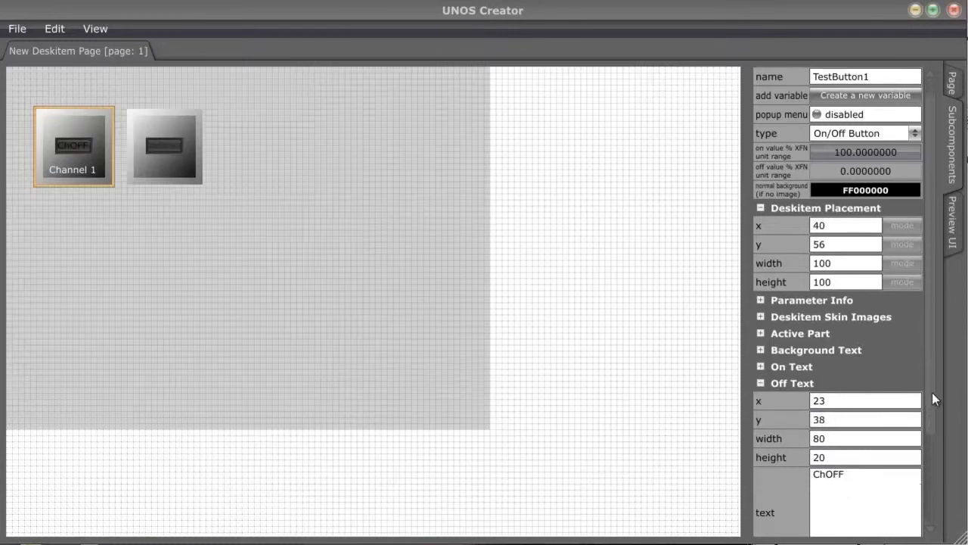
pyautogui.scroll(-3, 932, 399)
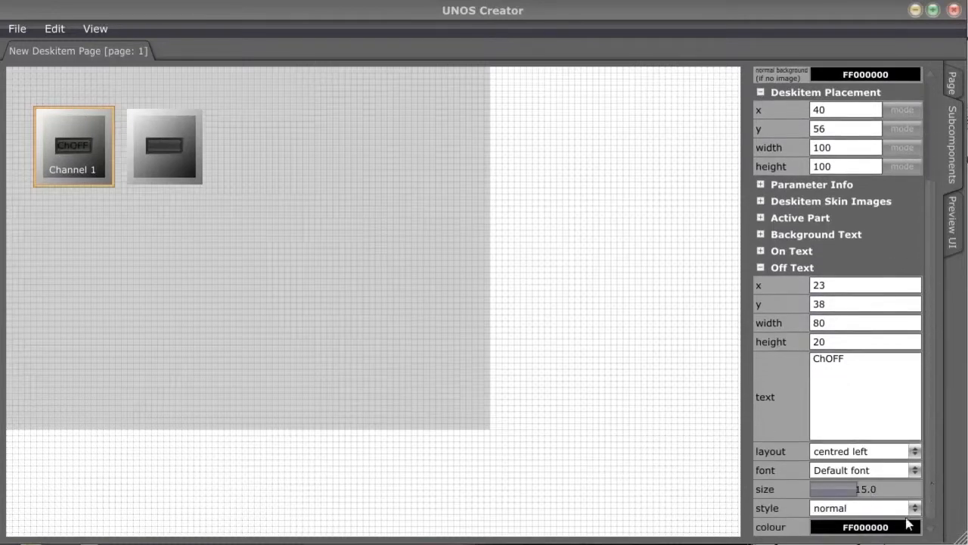
pyautogui.click(862, 528)
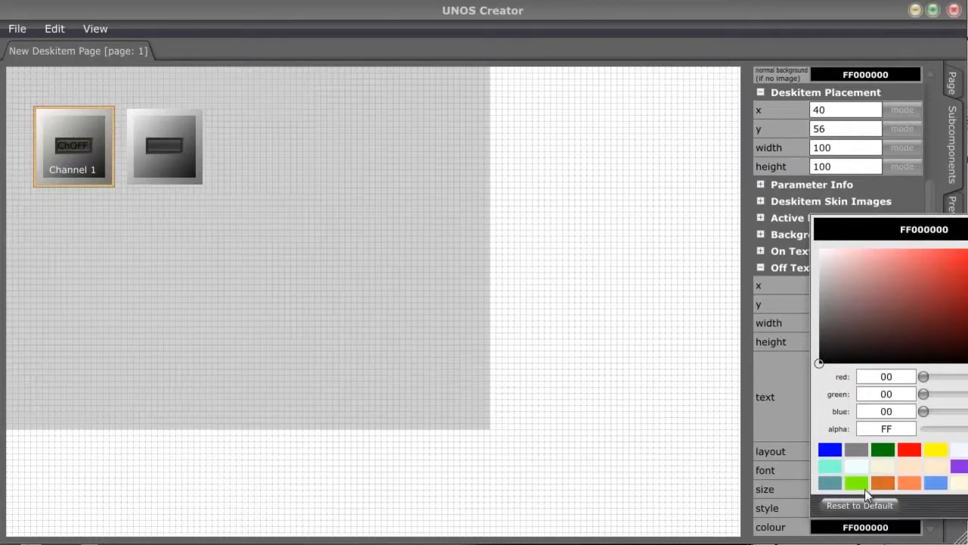
pyautogui.click(857, 468)
pyautogui.click(614, 439)
pyautogui.click(68, 149)
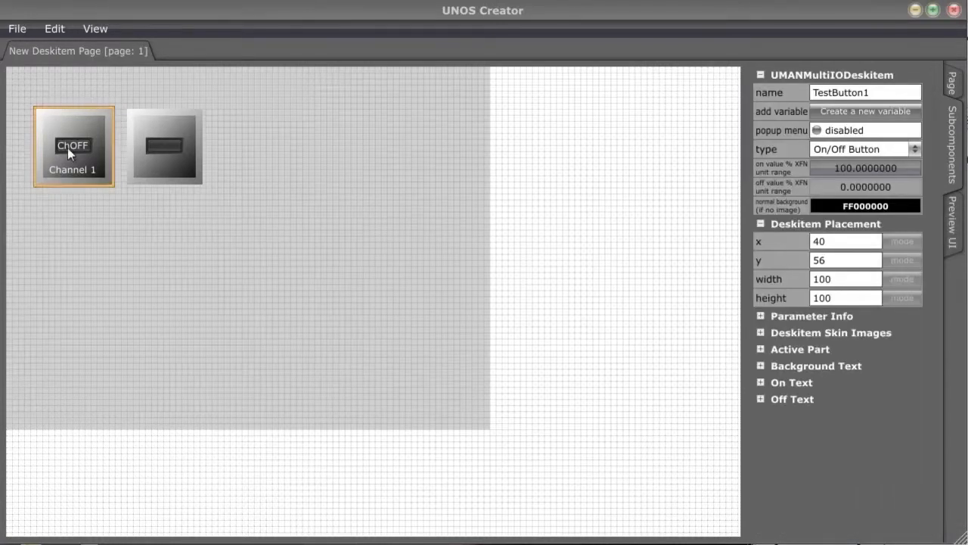
# - Test TestButton1's on and off labels in the UI preview and return to editing the subcomponents
pyautogui.click(952, 223)
pyautogui.click(73, 146)
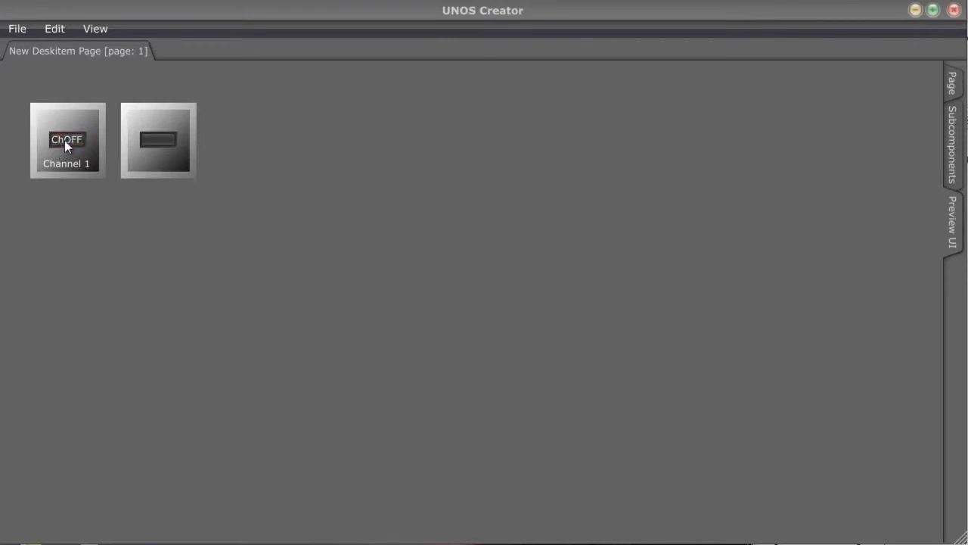
pyautogui.click(953, 162)
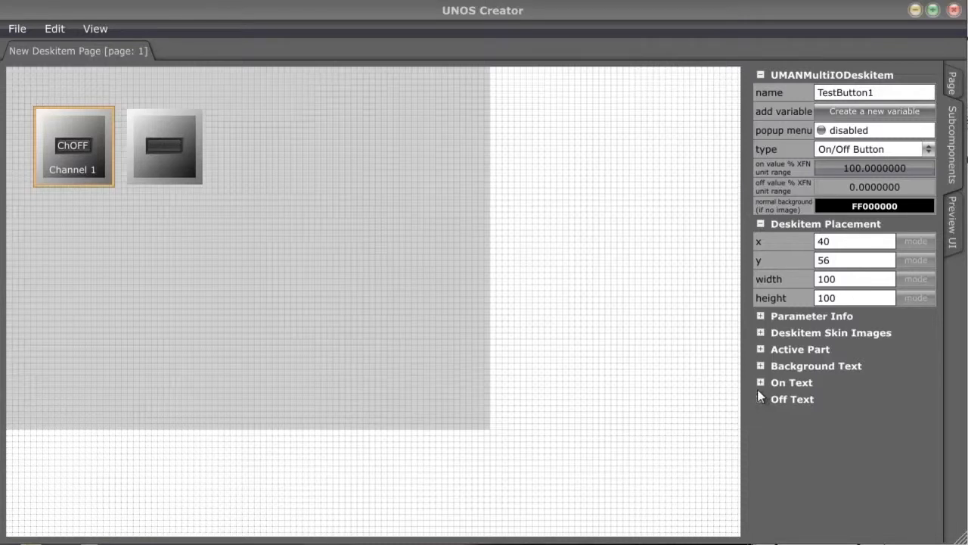
# - Review the layout, font, size, style and colour settings of TestButton1's Background Text, On Text and Off Text
pyautogui.click(761, 366)
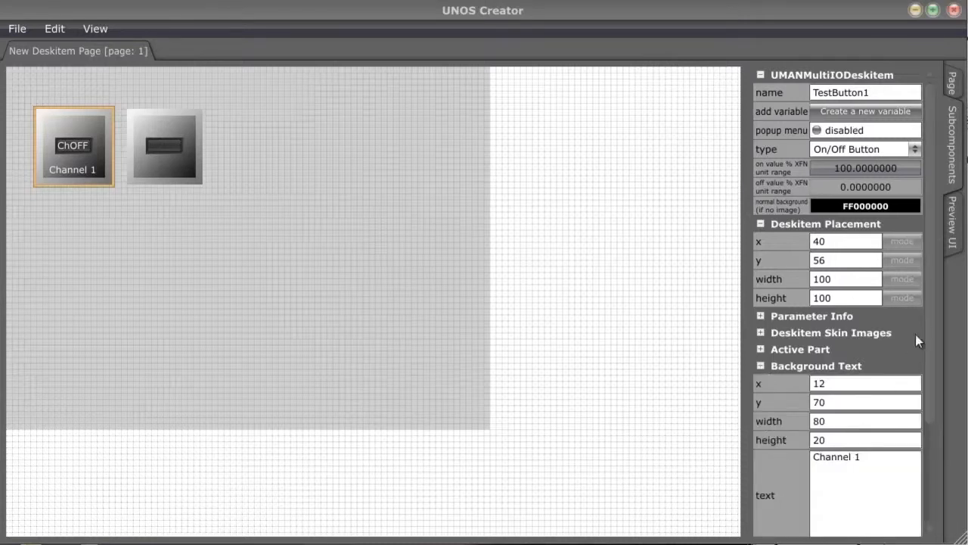
pyautogui.moveTo(934, 315); pyautogui.dragTo(940, 433)
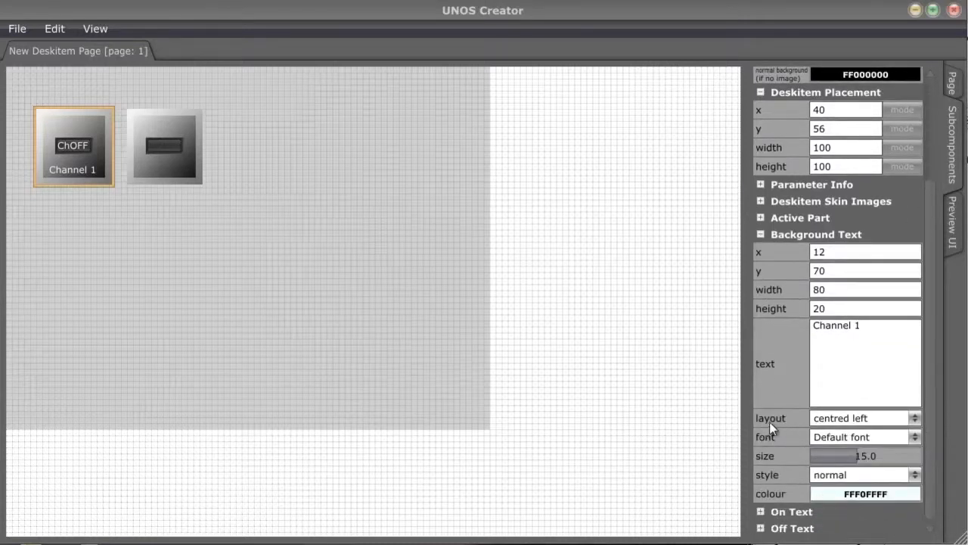
pyautogui.click(760, 234)
pyautogui.click(761, 269)
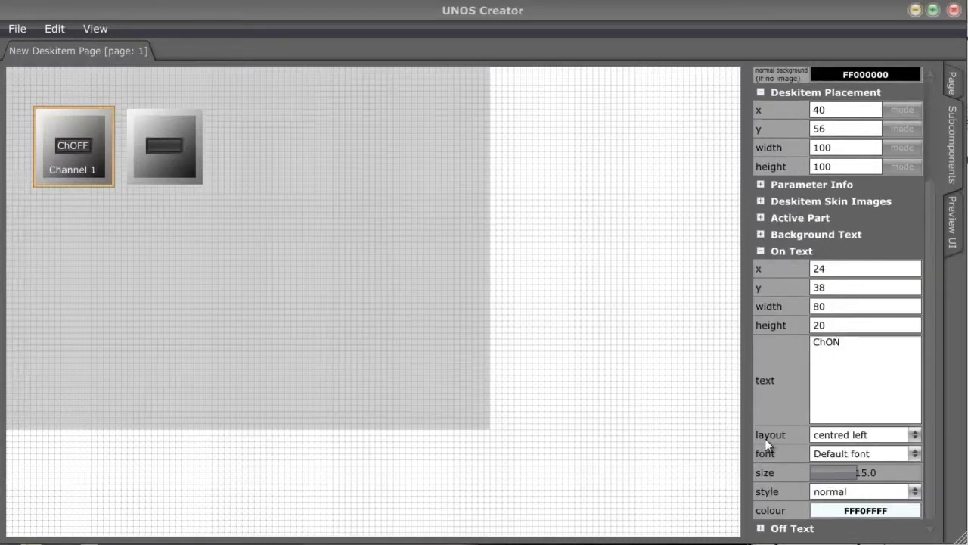
pyautogui.click(761, 250)
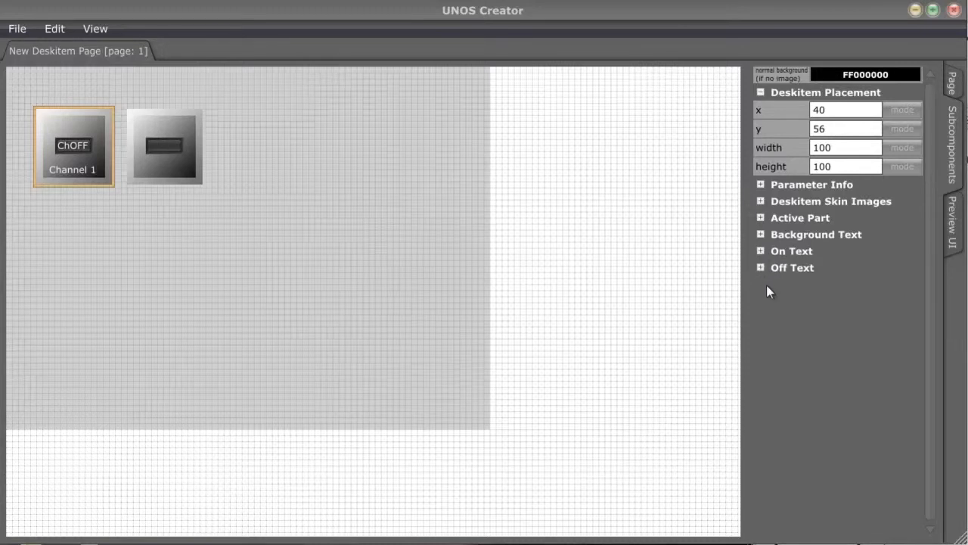
pyautogui.click(761, 267)
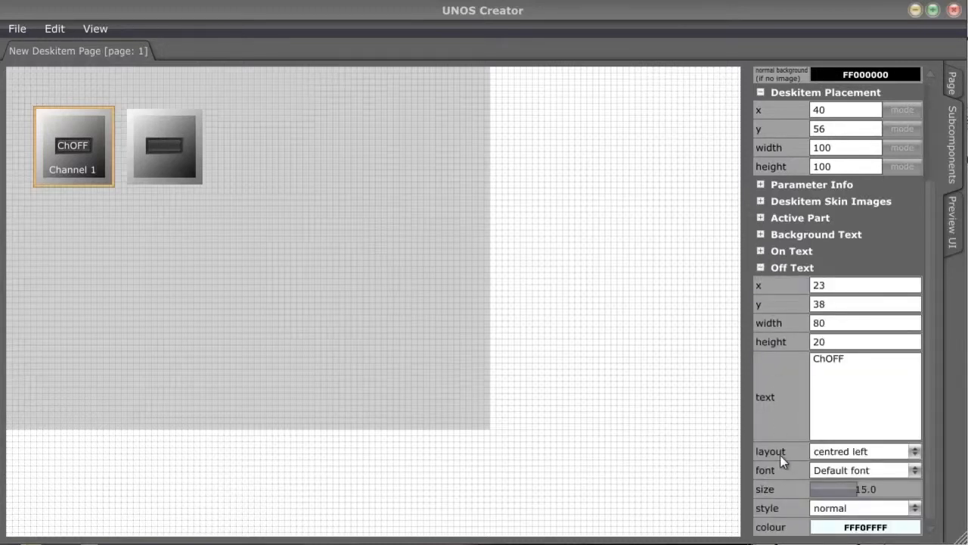
pyautogui.click(761, 267)
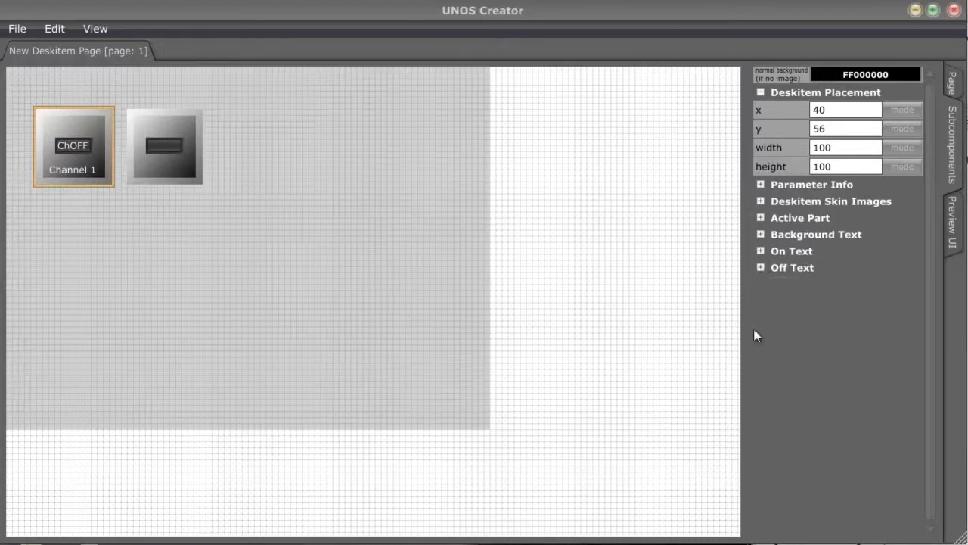